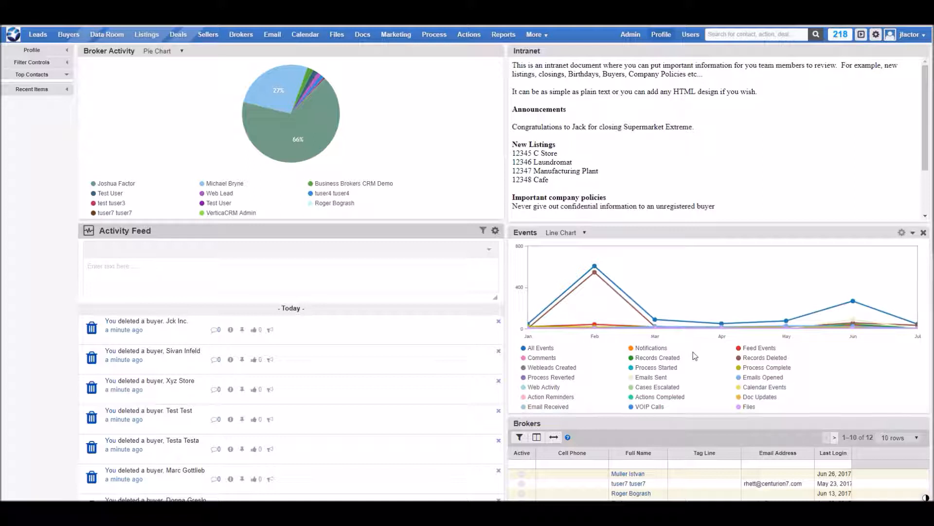
Step: Go to the Leads list and open a blank Create Lead form
left_click(38, 35)
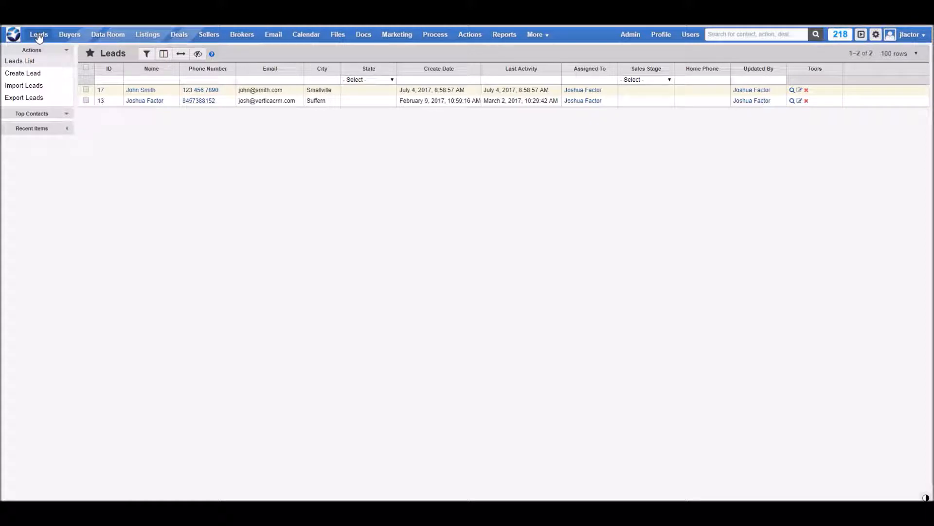
left_click(32, 73)
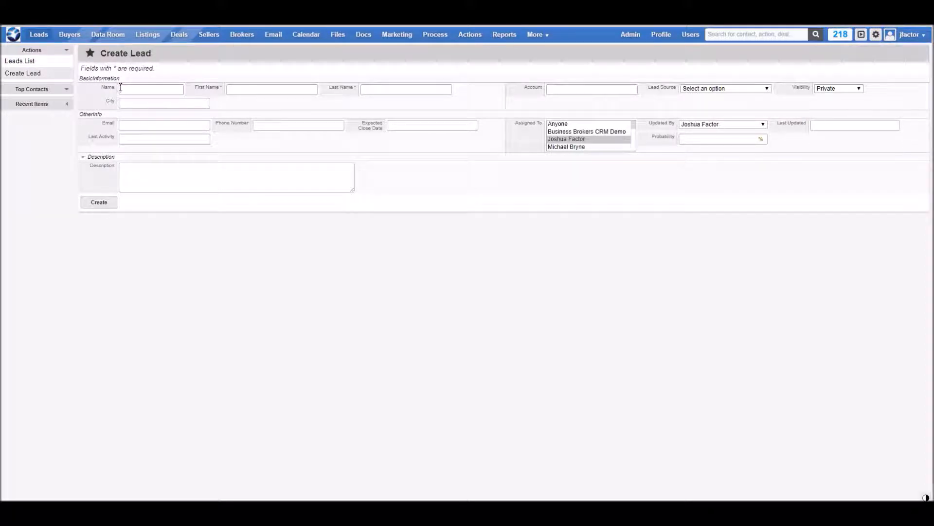
Step: Fill in the lead's Name, First Name and Last Name fields, fixing misplaced entries
left_click(120, 88)
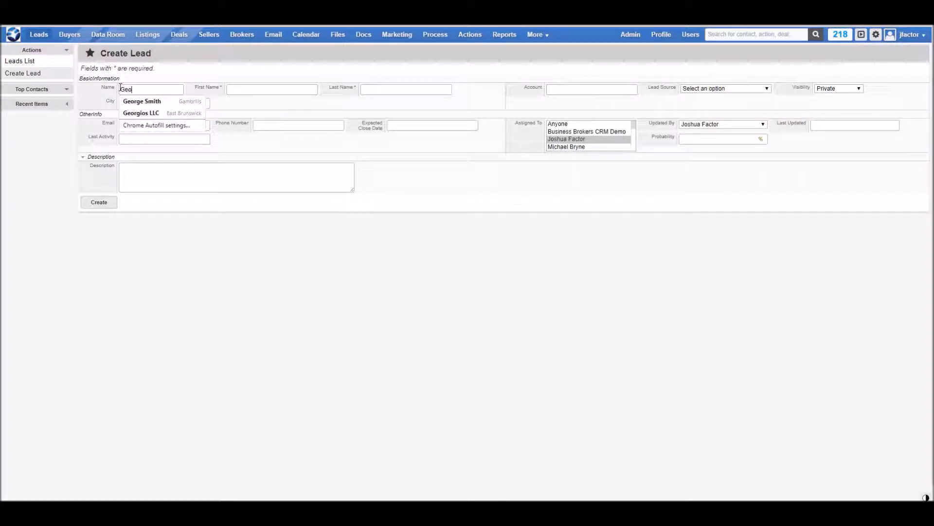
key("Tab")
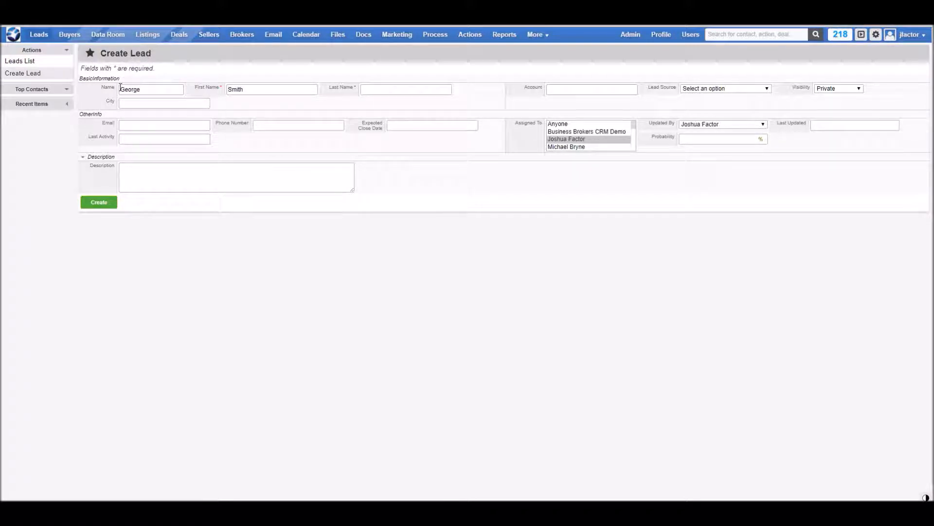
left_click(147, 90)
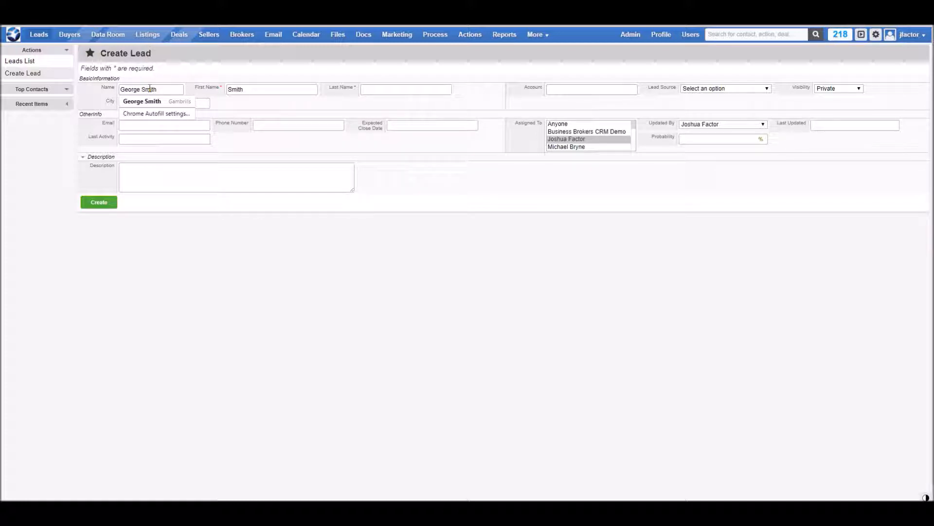
left_click(229, 91)
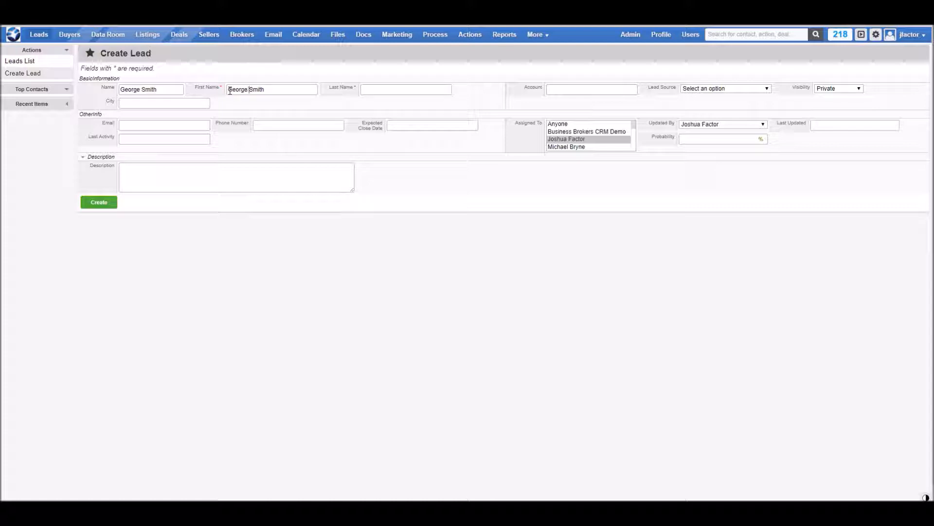
double_click(257, 89)
left_click_drag(255, 90, 384, 97)
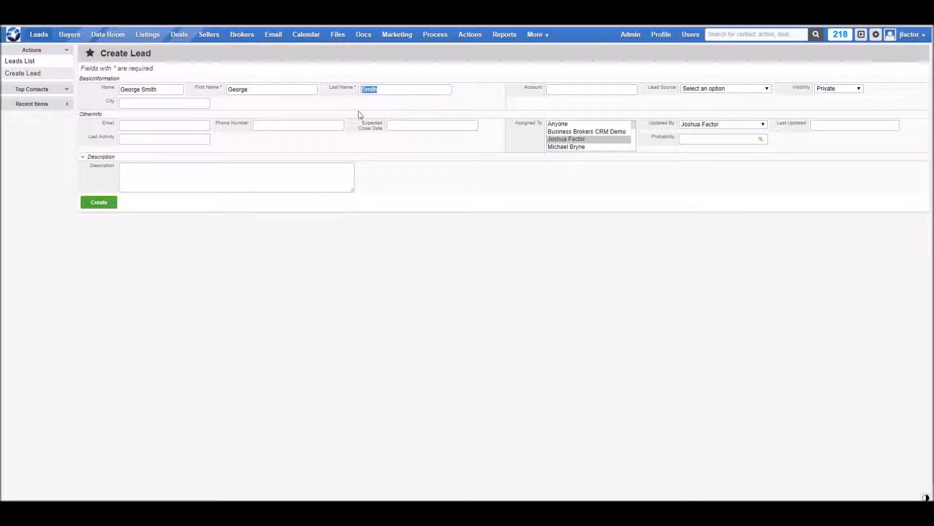
Step: Set city to Testville, lead source to BizBuySell and visibility to Public
left_click(152, 102)
type("Testville")
left_click(720, 89)
left_click(714, 130)
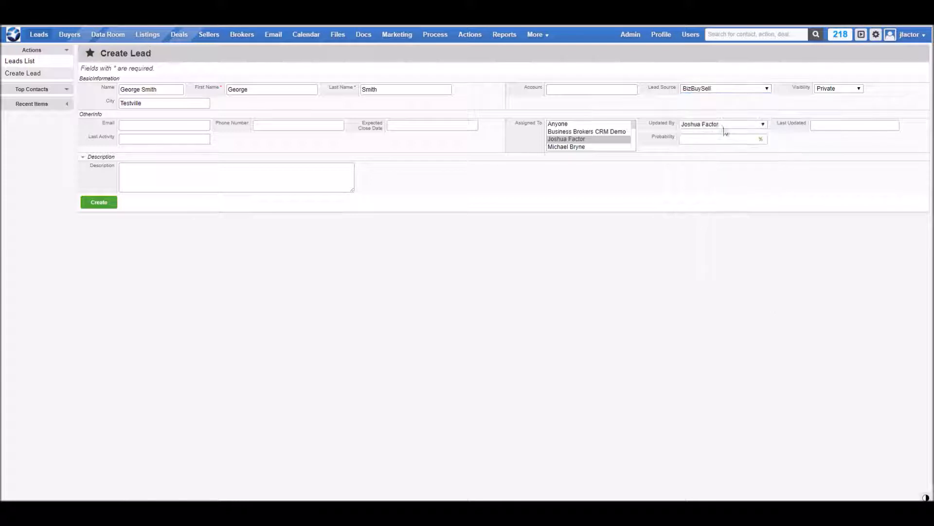
left_click(821, 89)
left_click(823, 101)
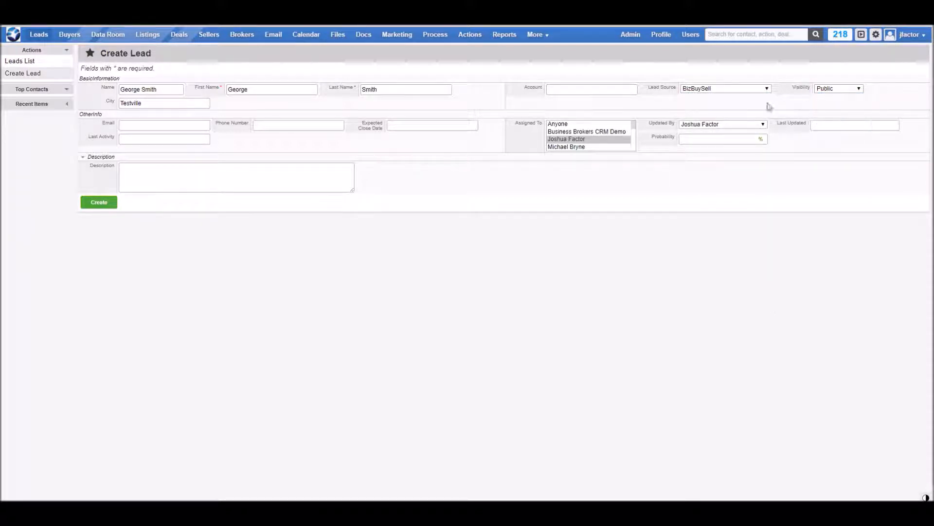
Step: Enter the lead's email address, phone number and description 'test', then create the lead
left_click(190, 127)
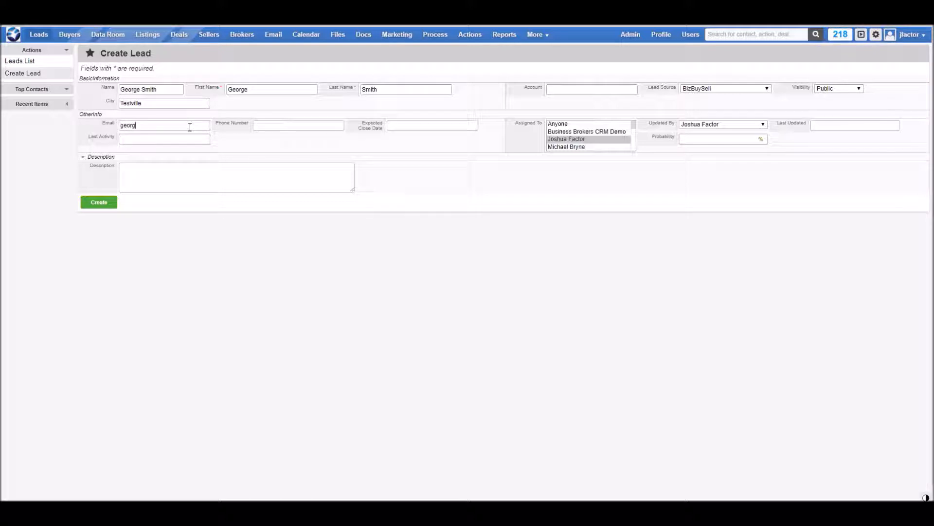
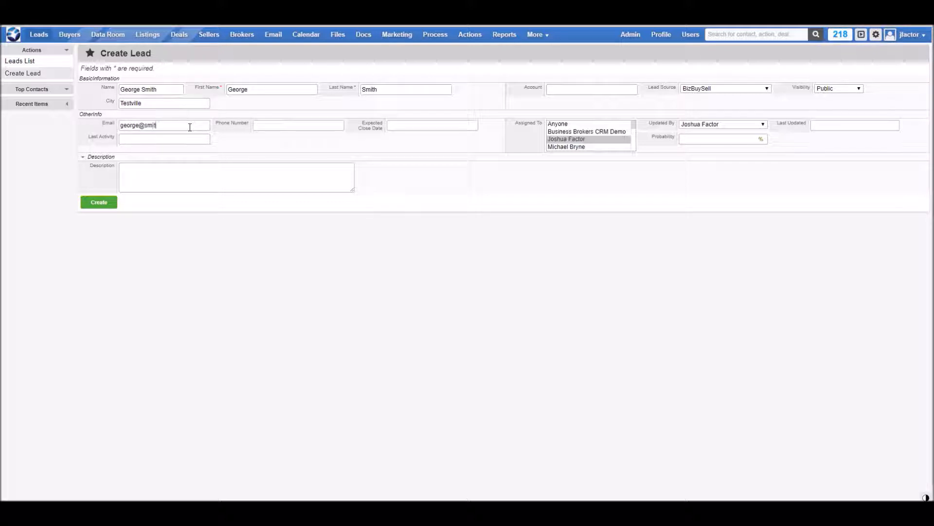
left_click(287, 125)
type("123 456 7890")
left_click(234, 166)
type("test")
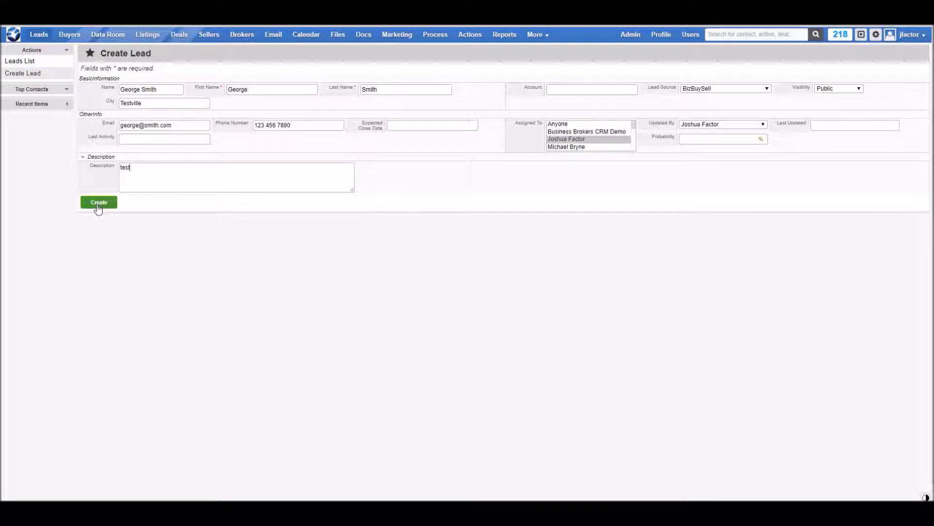
left_click(98, 207)
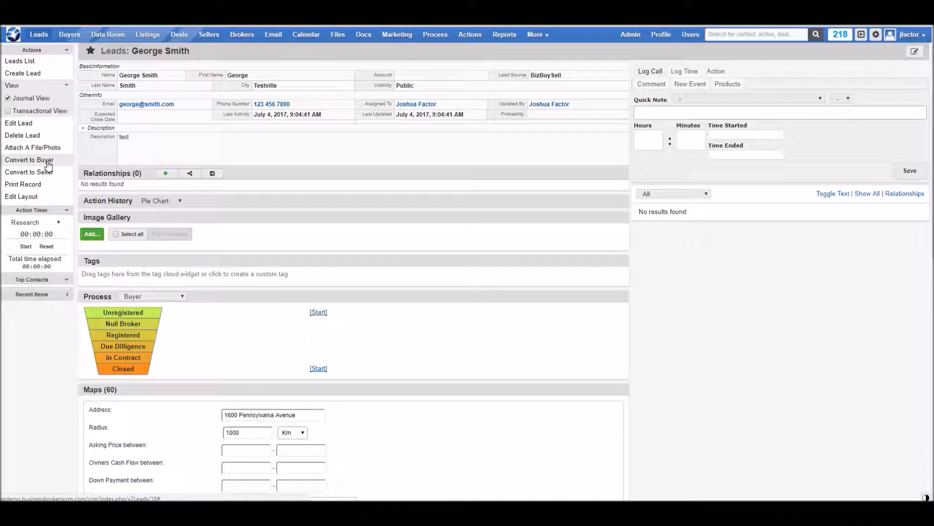
Step: Convert the lead to a buyer and scroll through the new buyer's record
left_click(47, 164)
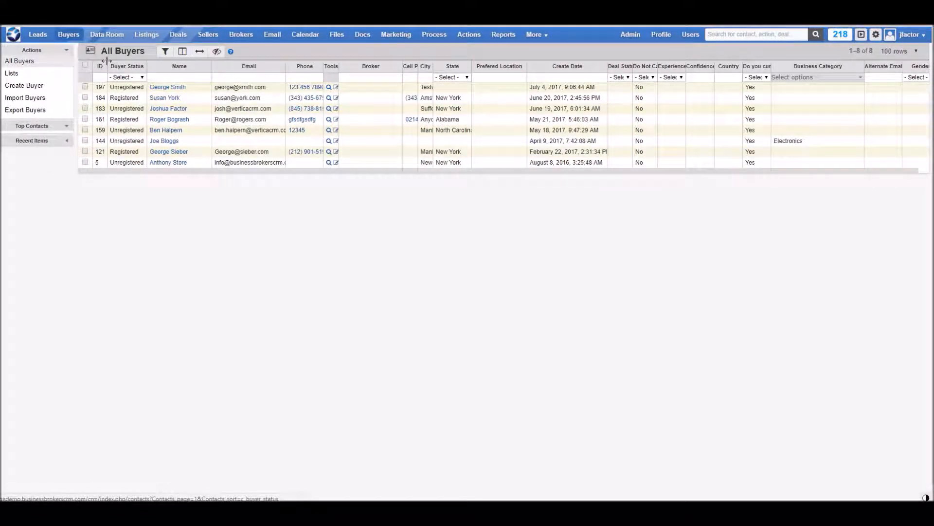
left_click(170, 89)
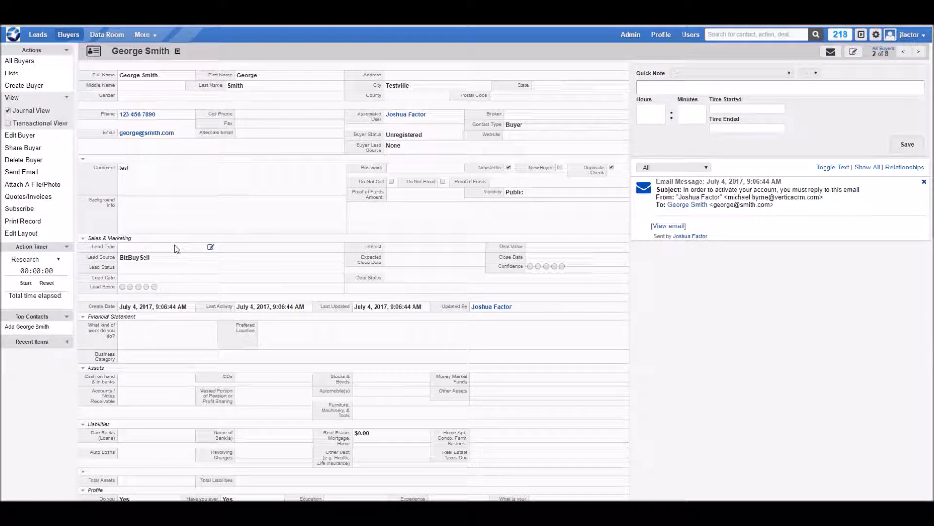
scroll(174, 245, "down", 6)
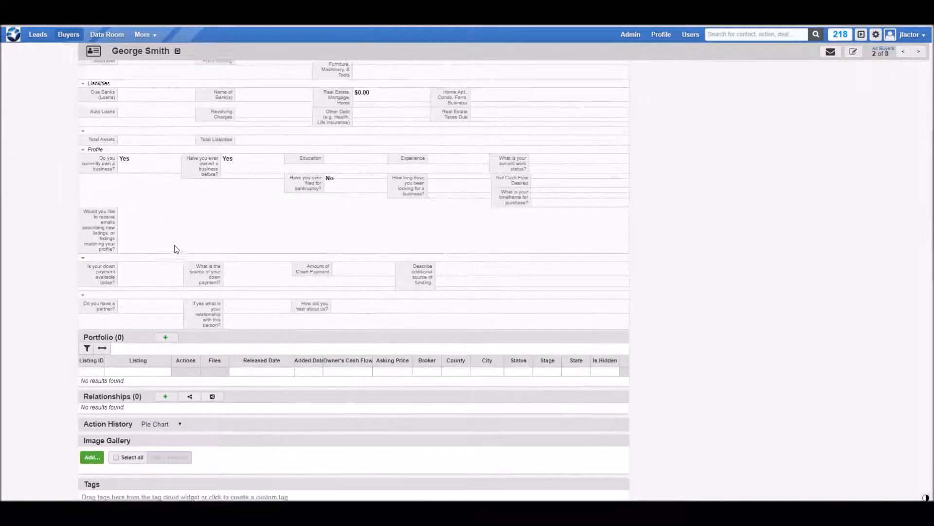
scroll(174, 245, "down", 1)
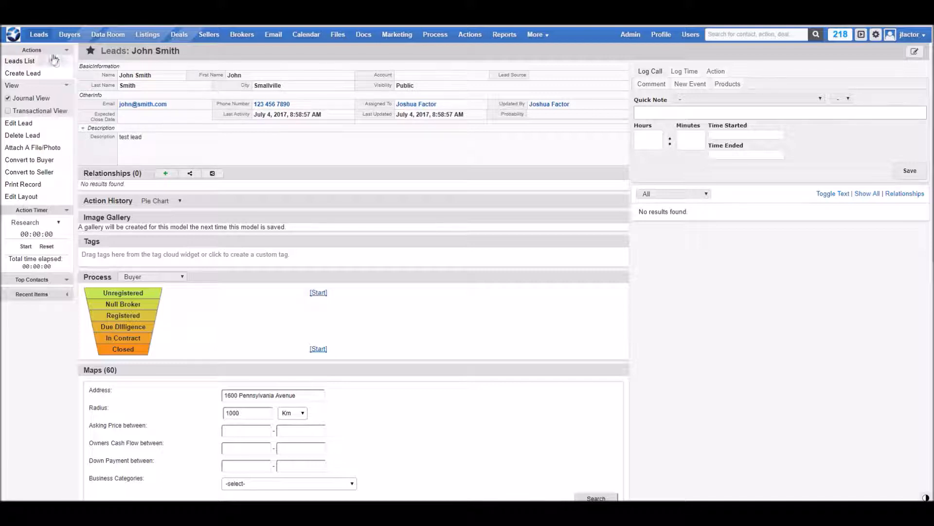
Step: Return to the Leads list from the top navigation
left_click(39, 34)
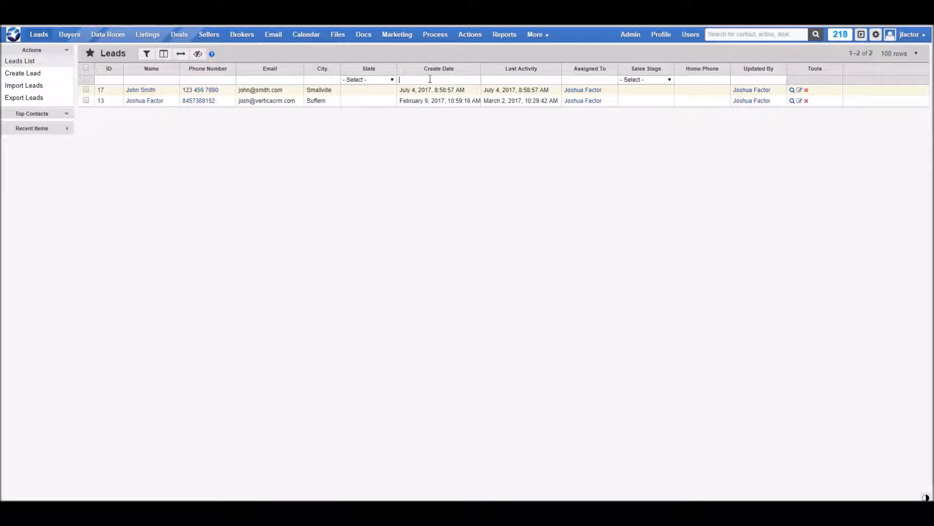
Step: Tick the Skype column in the Leads column chooser, then untick it again
left_click(277, 80)
left_click(163, 54)
scroll(193, 135, "down", 3)
scroll(192, 135, "down", 5)
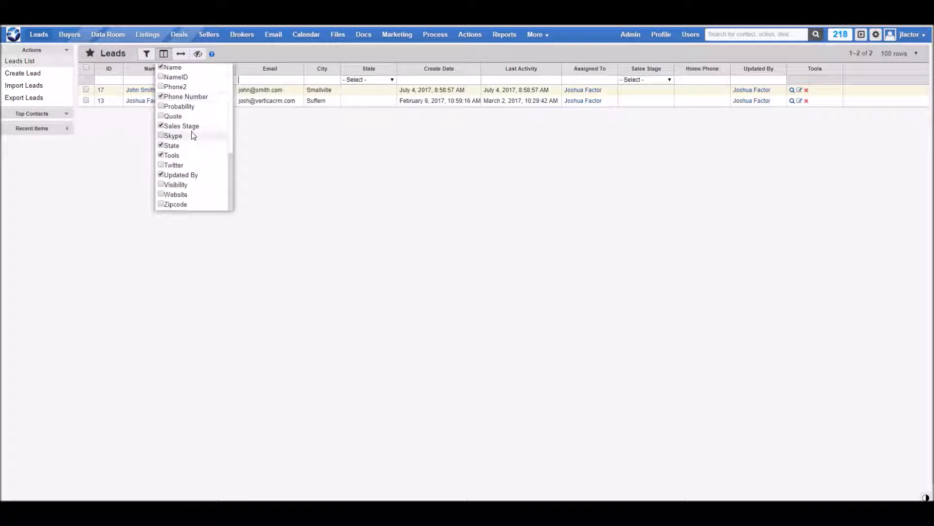
scroll(193, 136, "down", 1)
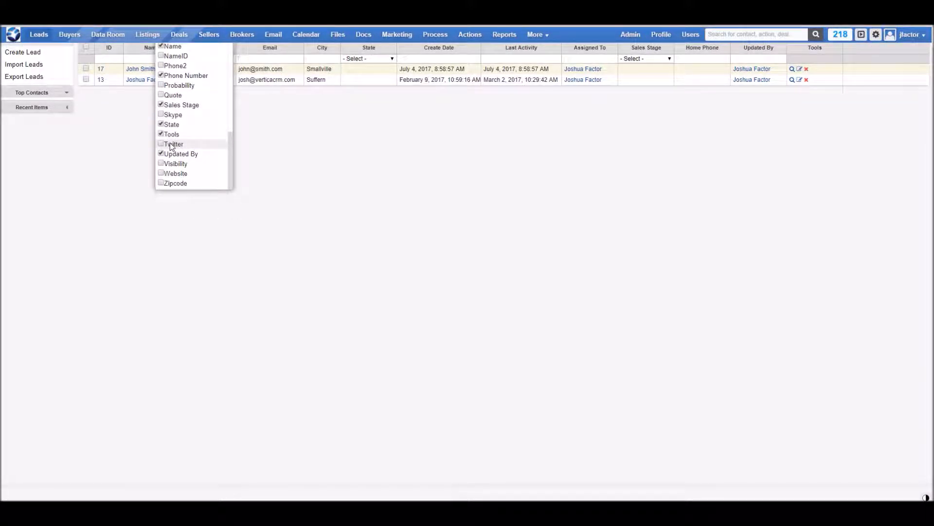
left_click(162, 117)
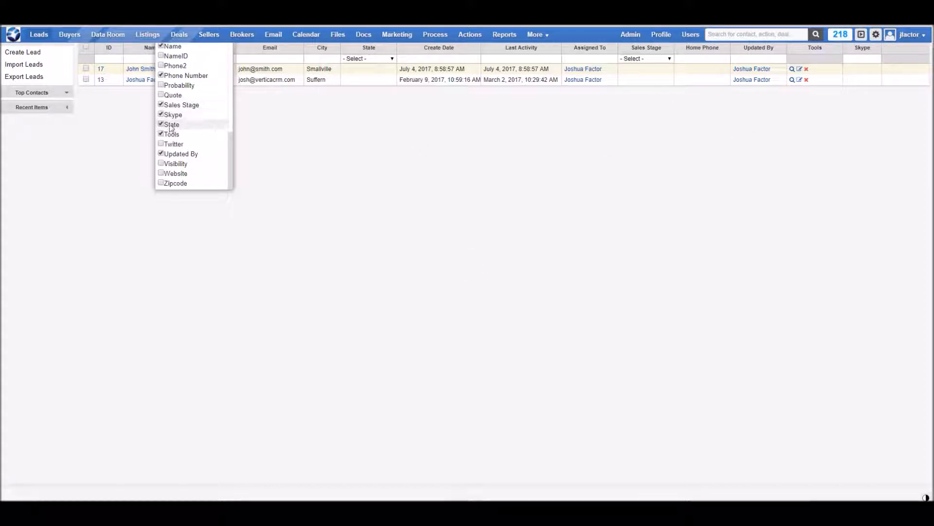
left_click(162, 115)
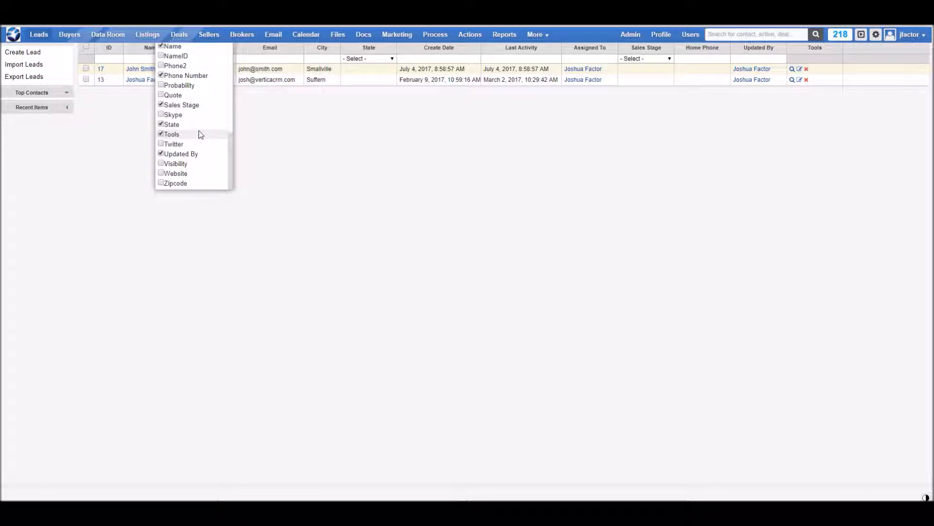
scroll(200, 134, "up", 10)
scroll(199, 134, "up", 4)
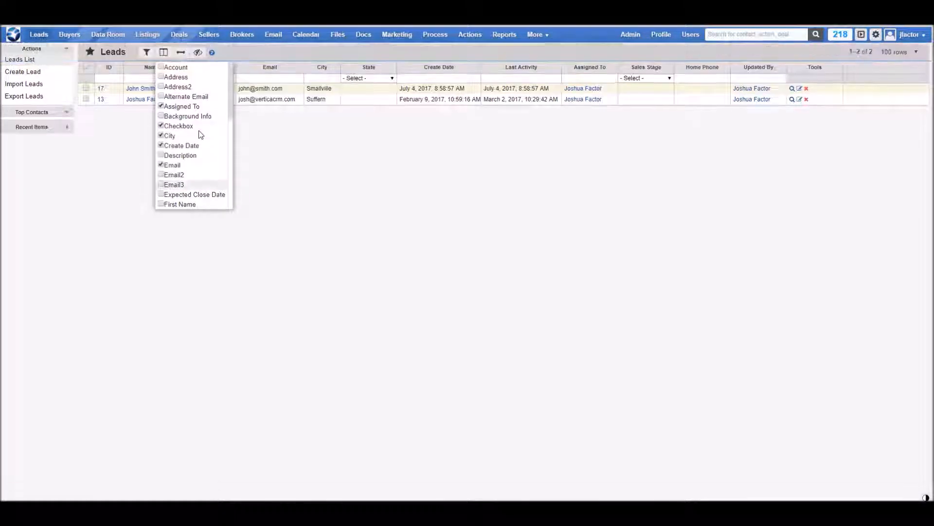